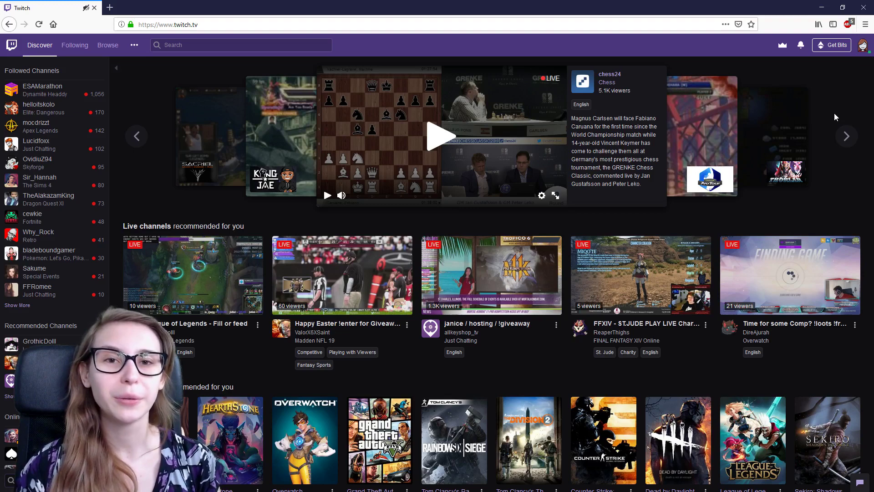
Go from the account menu to Creator Dashboard, Affiliate, then Cheer Badges under Bits & Cheering
left_click(863, 46)
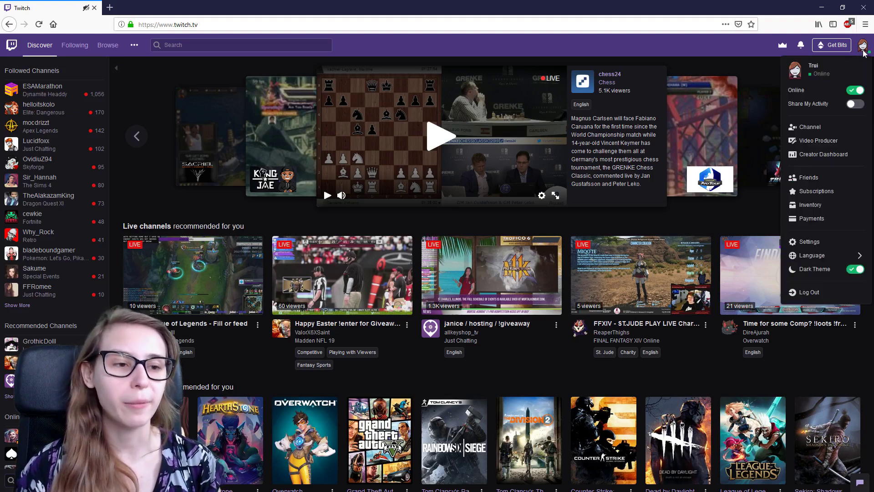
left_click(813, 162)
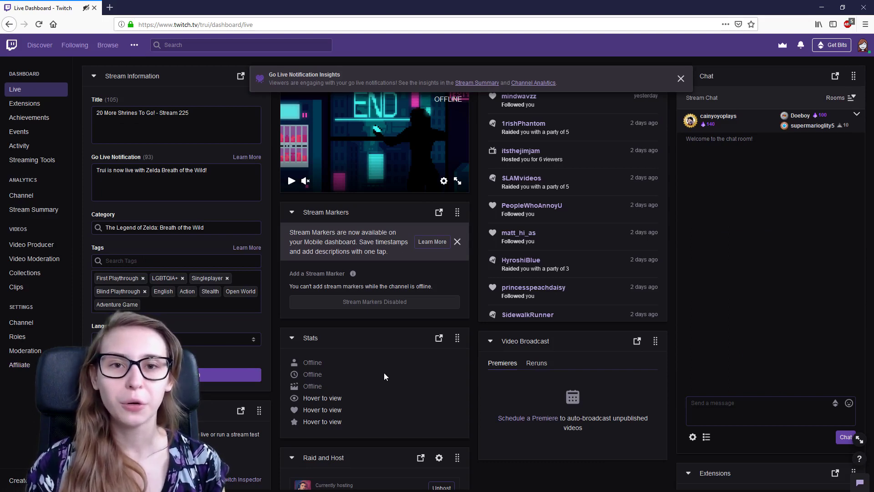
left_click(19, 364)
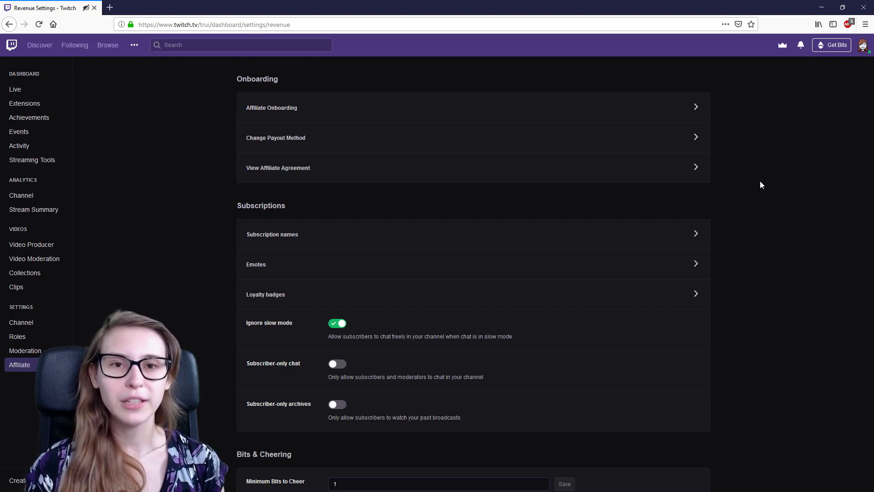
scroll(766, 192, "down", 5)
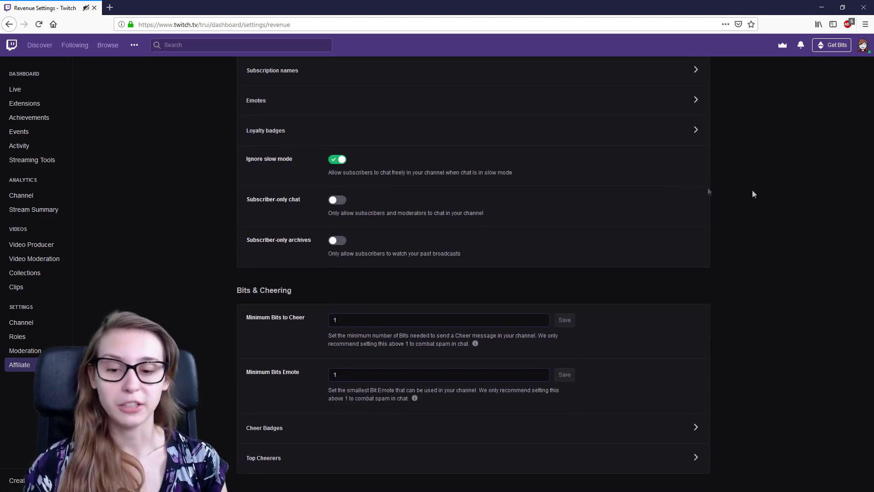
left_click(347, 443)
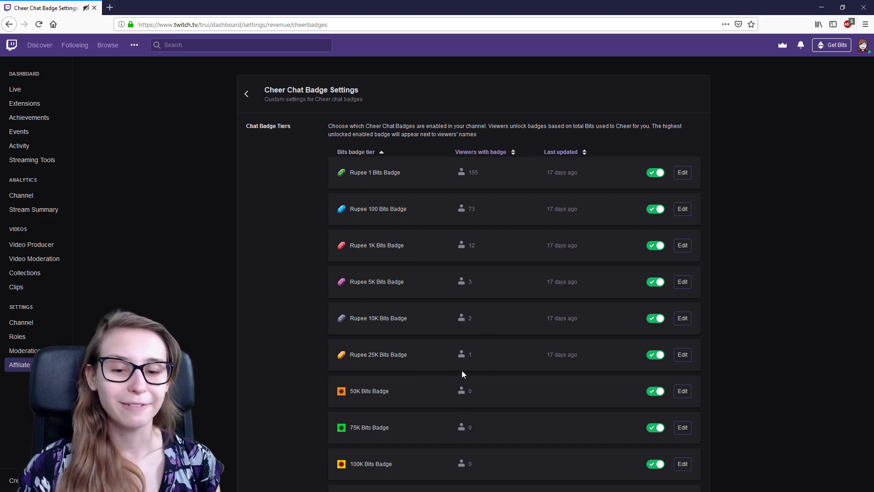
scroll(458, 366, "down", 1)
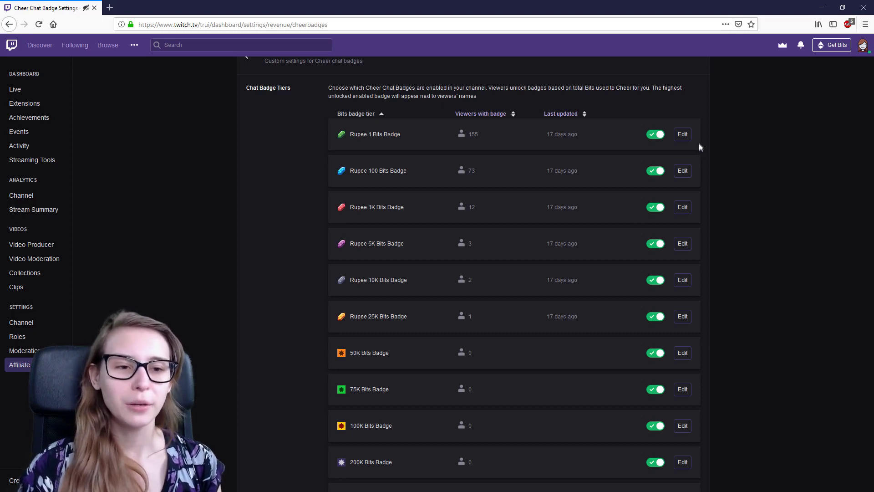
Open the Rupee 1 Bits Badge edit panel, then switch off the 50K Bits Badge tier
left_click(683, 136)
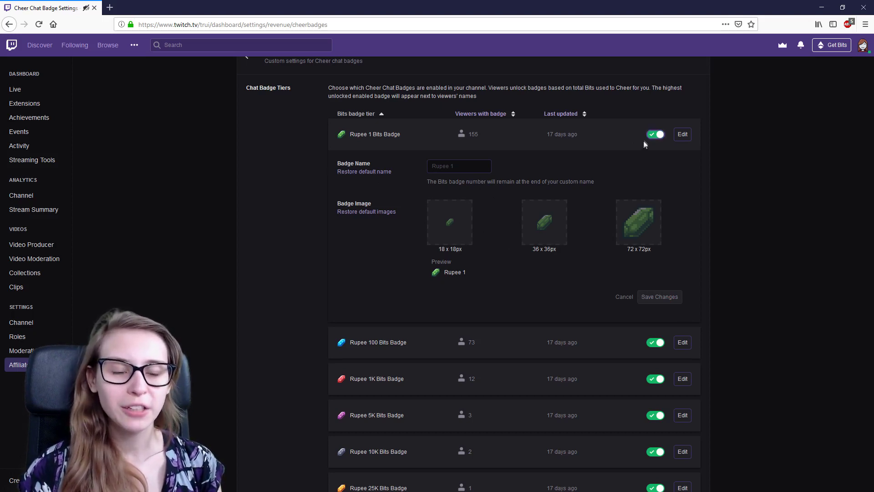
scroll(652, 138, "down", 3)
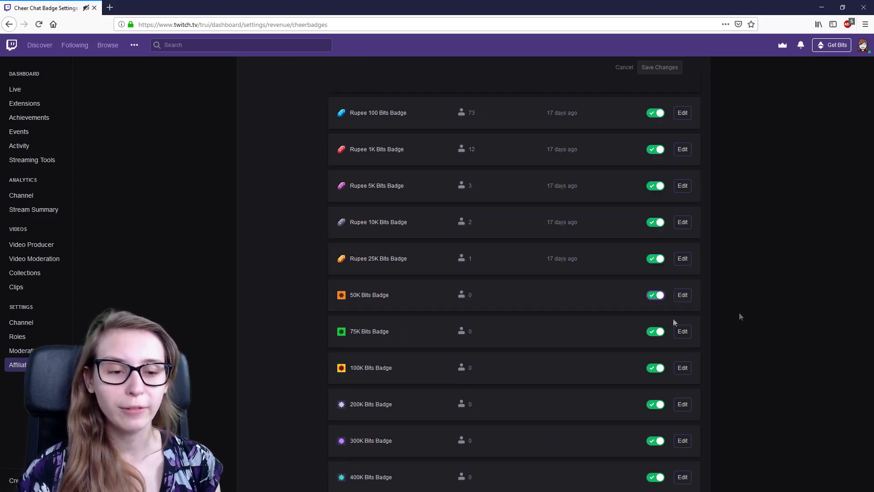
left_click(654, 296)
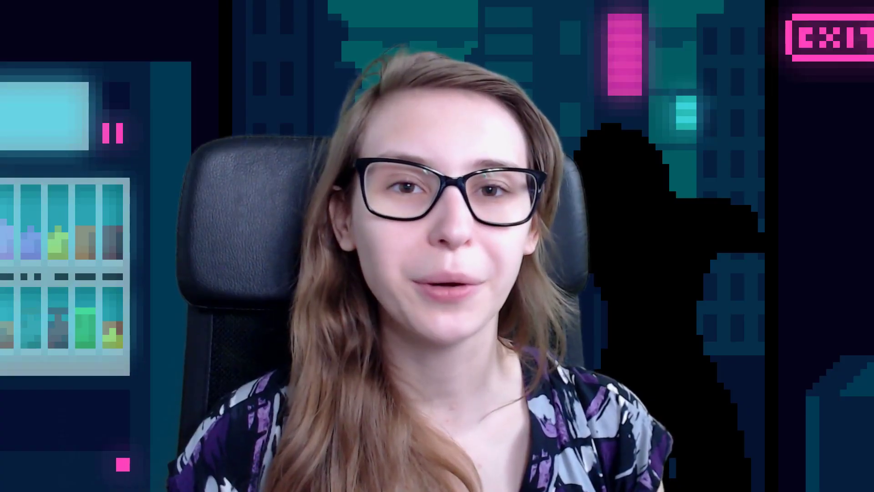